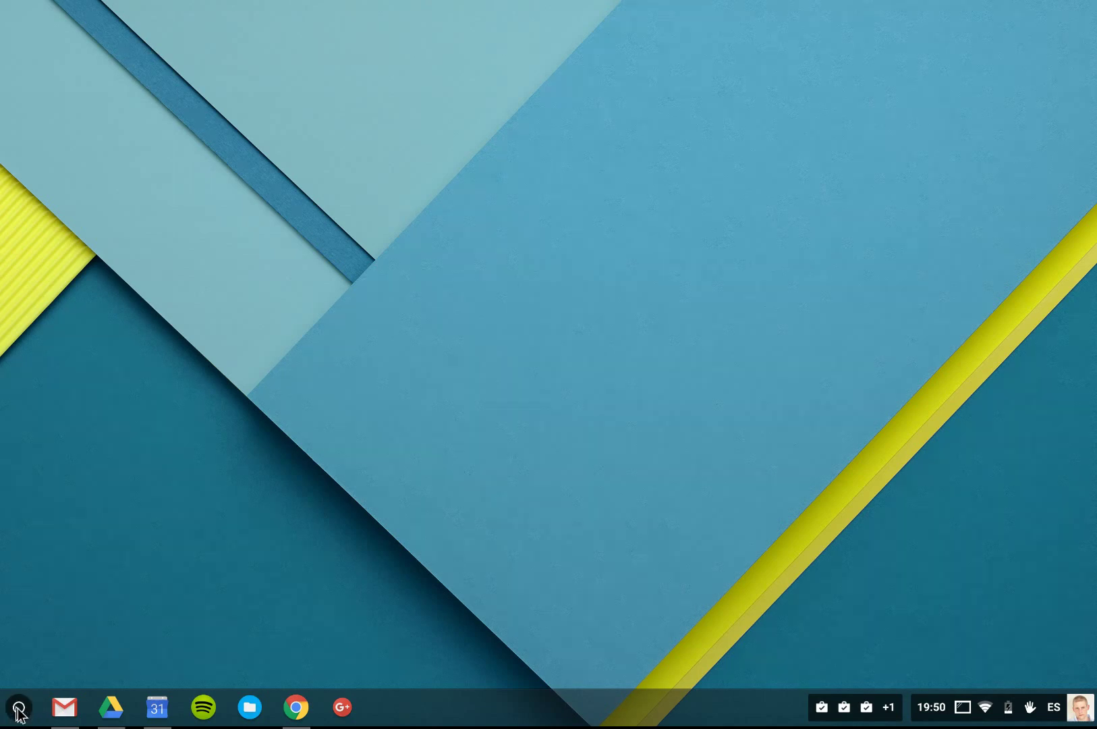
Launch Excel from the app launcher to reach its start screen.
{"action": "left_click", "coordinate": [18, 709]}
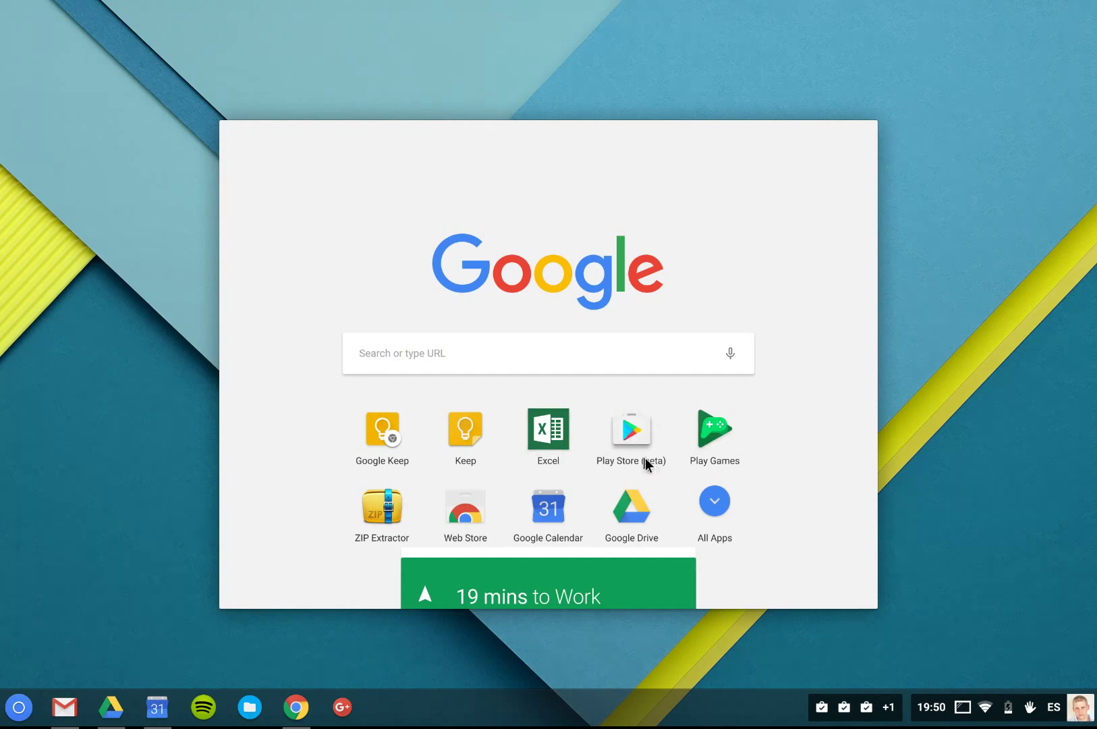
{"action": "left_click", "coordinate": [547, 439]}
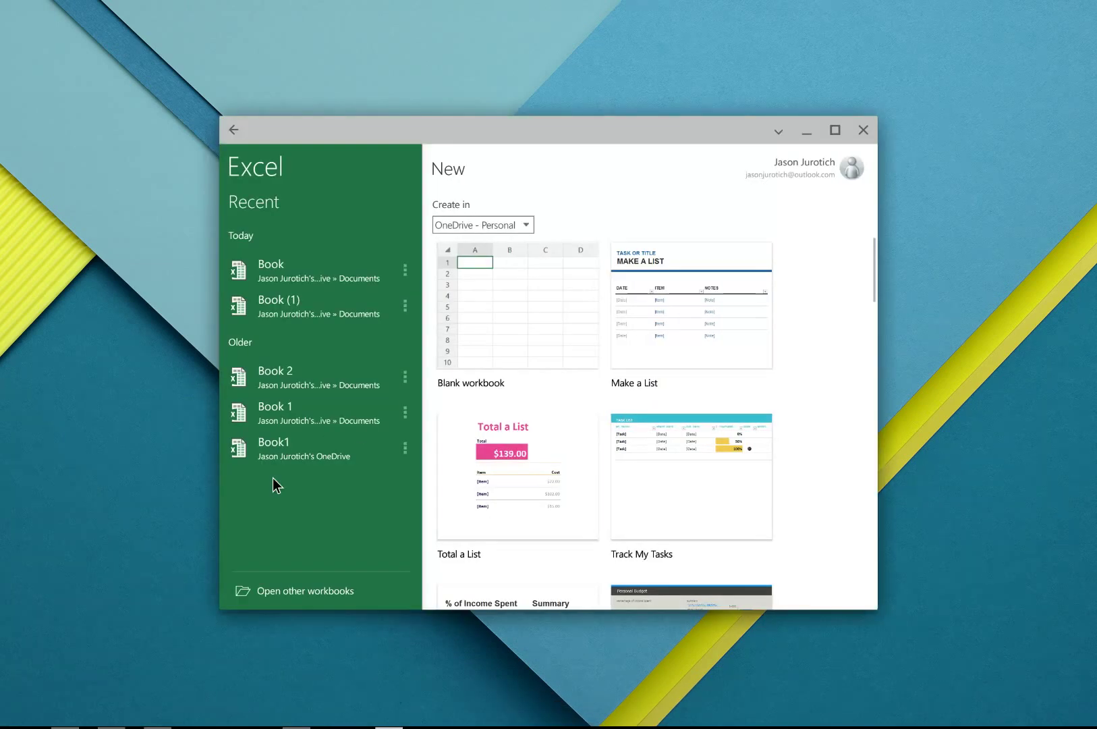
Create a blank workbook, select cells A6, D7 and C4, close Excel, then open Play Store.
{"action": "left_click", "coordinate": [520, 312]}
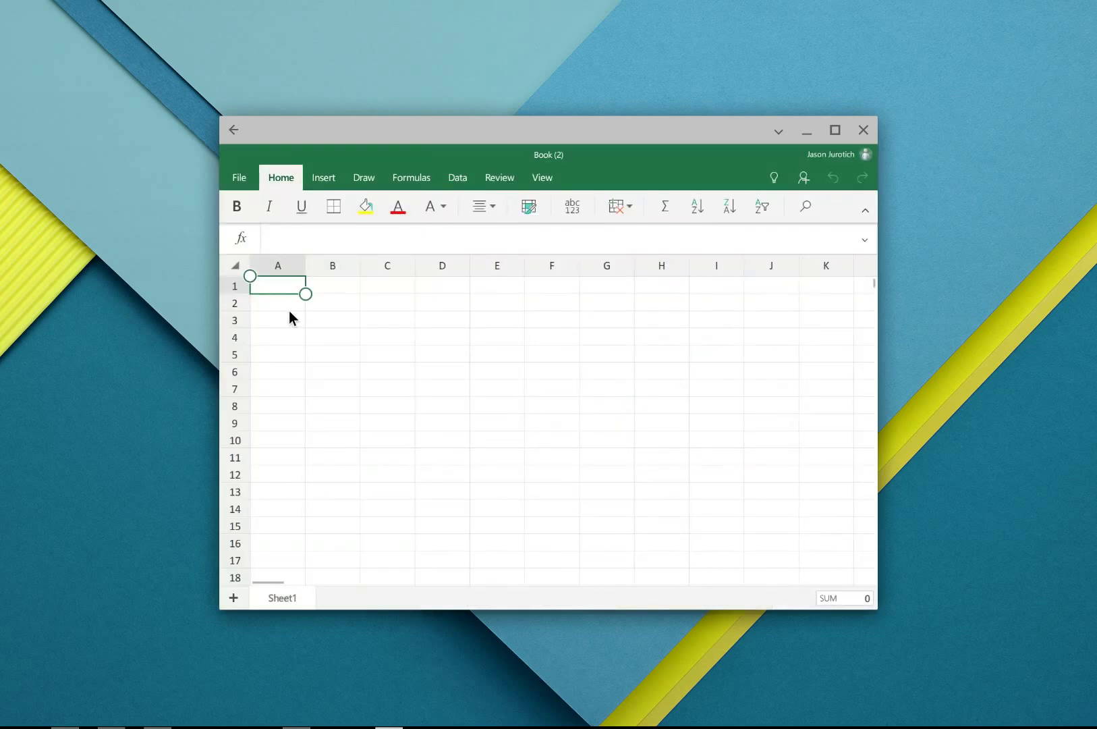
{"action": "left_click", "coordinate": [282, 374]}
{"action": "left_click", "coordinate": [424, 393]}
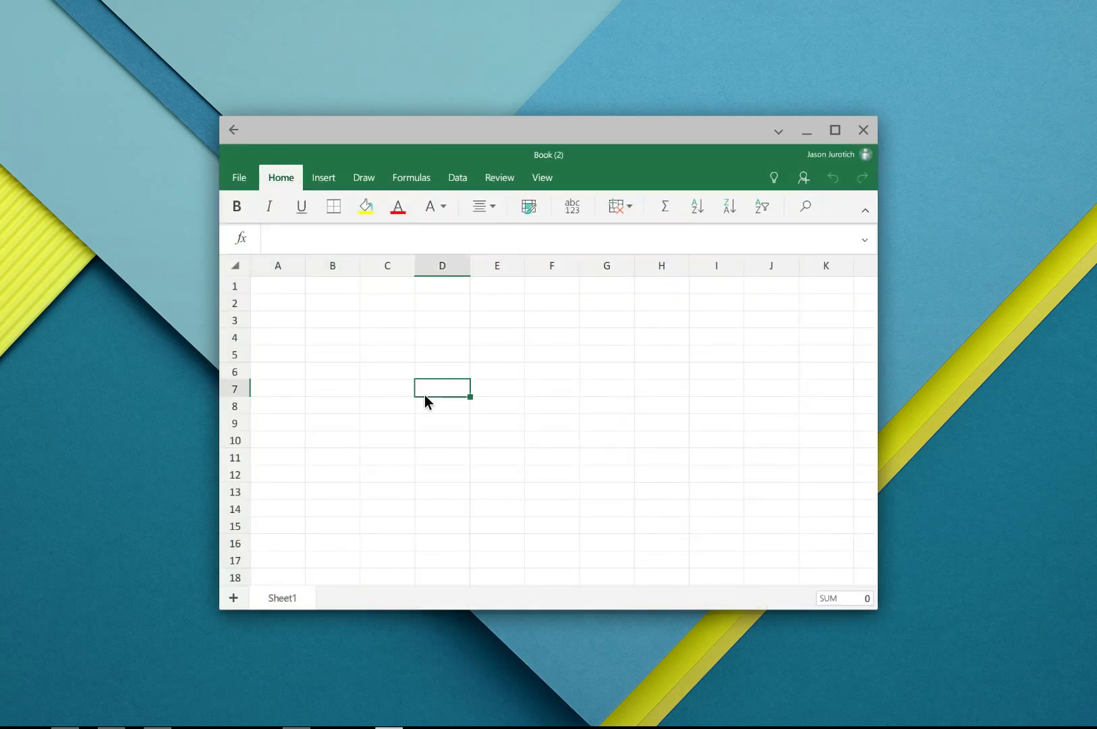
{"action": "left_click", "coordinate": [398, 338]}
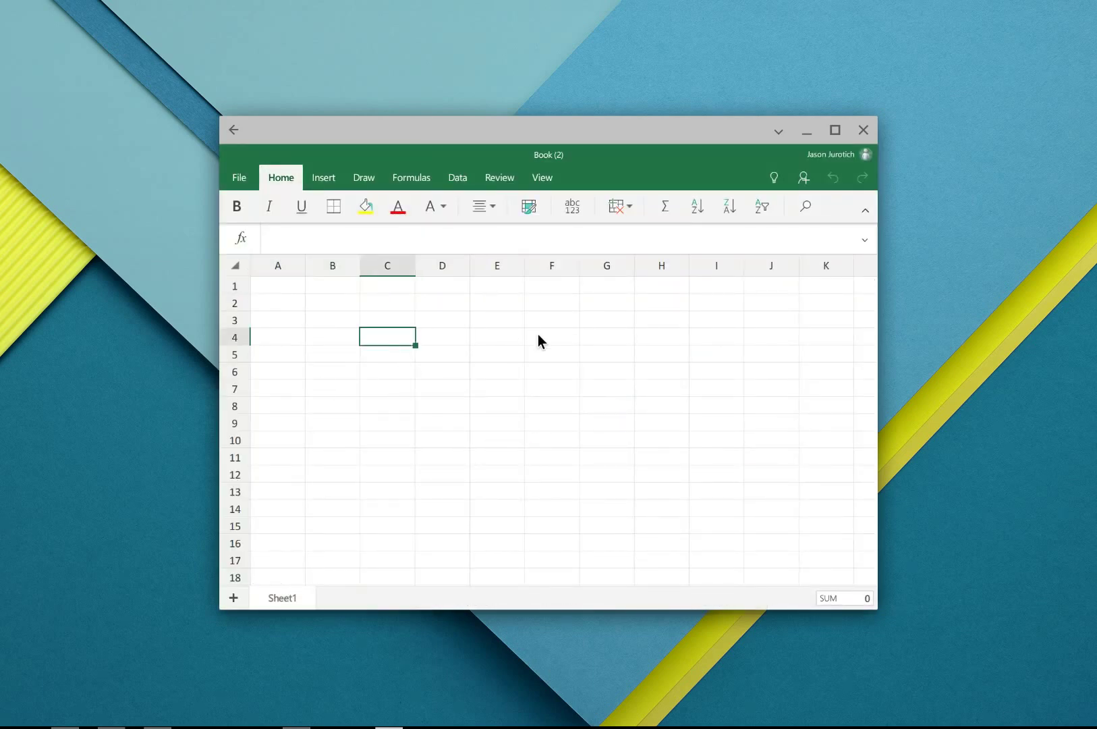
{"action": "left_click", "coordinate": [863, 131]}
{"action": "left_click", "coordinate": [16, 706]}
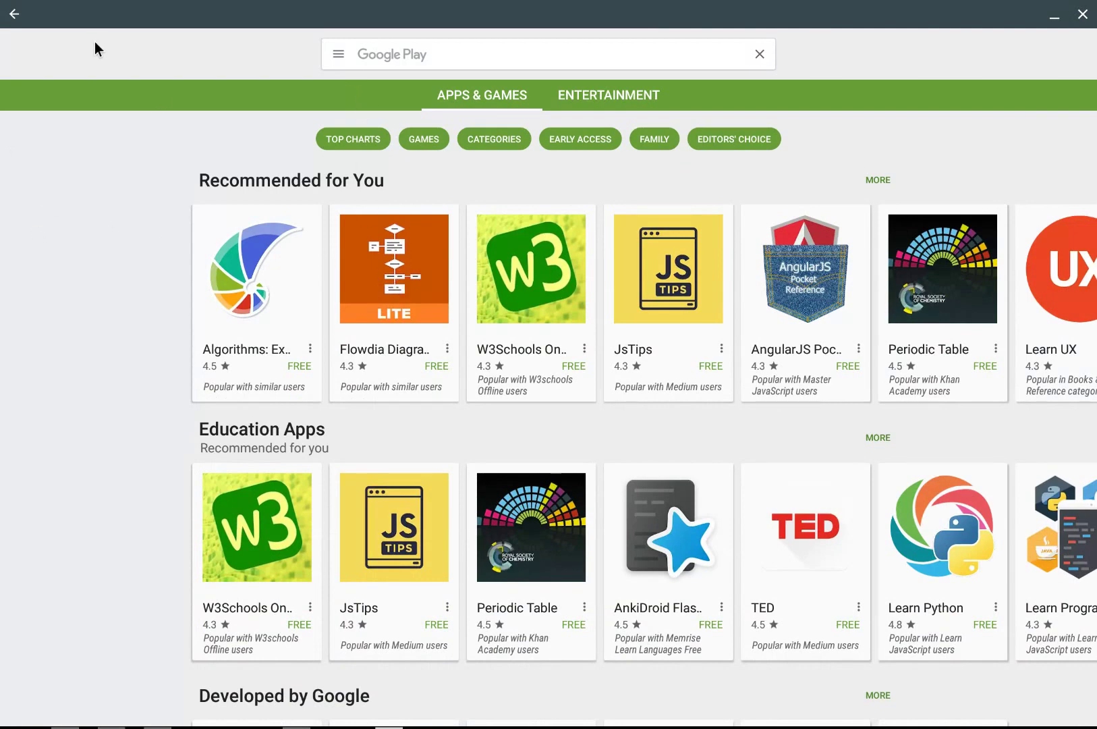
List every app on the account in My apps & games under the ALL tab.
{"action": "left_click", "coordinate": [339, 56]}
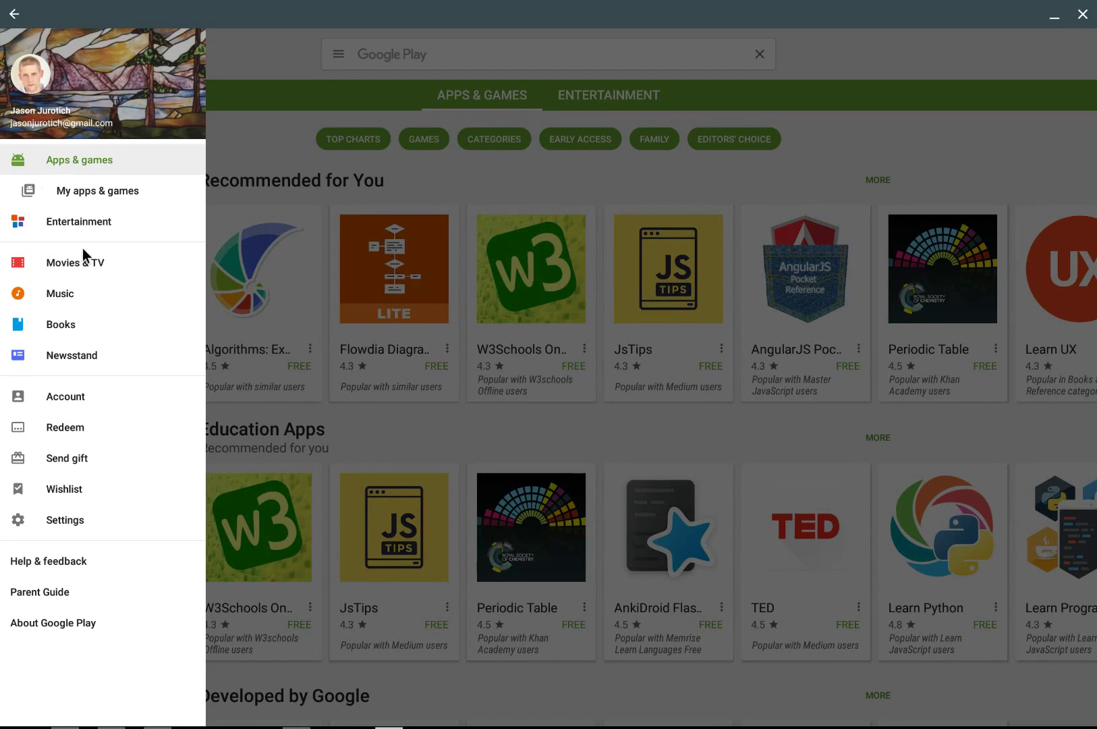
{"action": "left_click", "coordinate": [66, 189]}
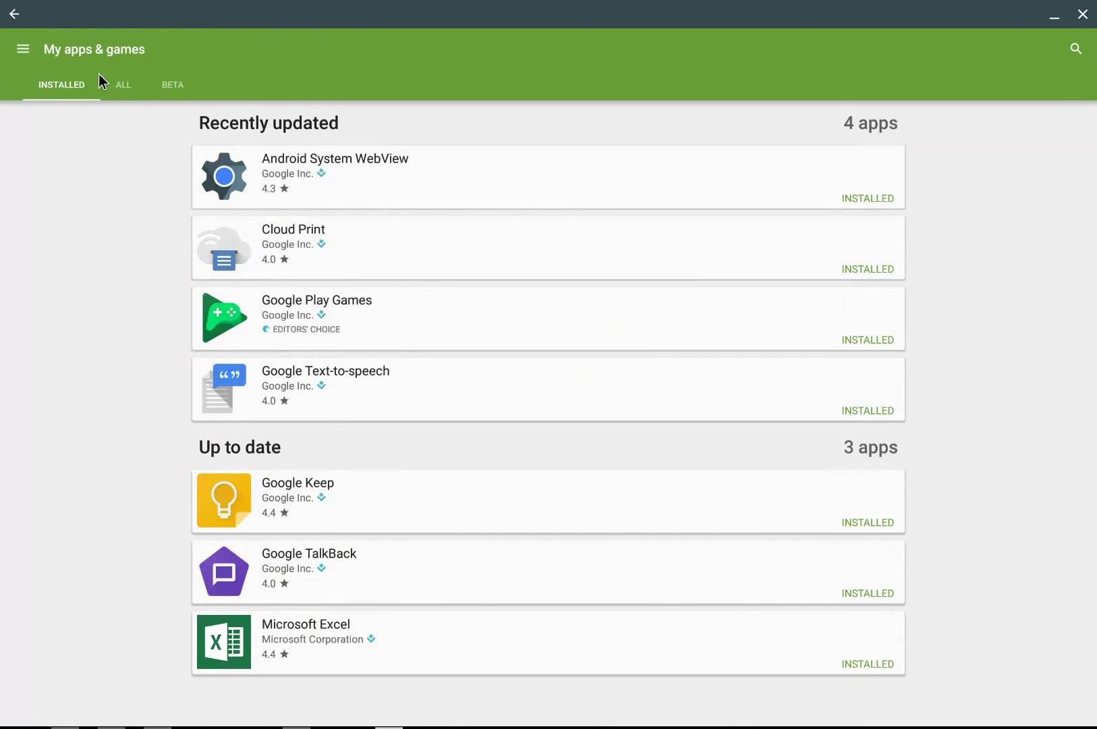
{"action": "left_click", "coordinate": [123, 84]}
{"action": "scroll", "coordinate": [106, 353], "scroll_direction": "down", "scroll_amount": 2}
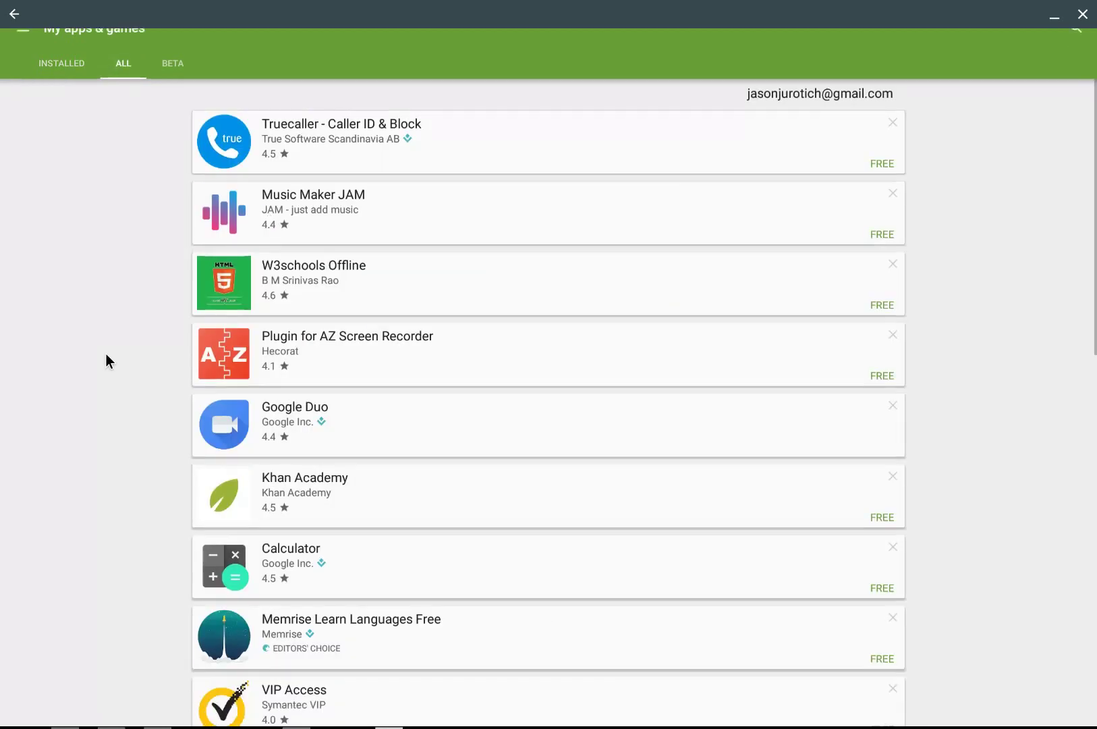
{"action": "scroll", "coordinate": [106, 353], "scroll_direction": "down", "scroll_amount": 8}
{"action": "scroll", "coordinate": [107, 353], "scroll_direction": "up", "scroll_amount": 9}
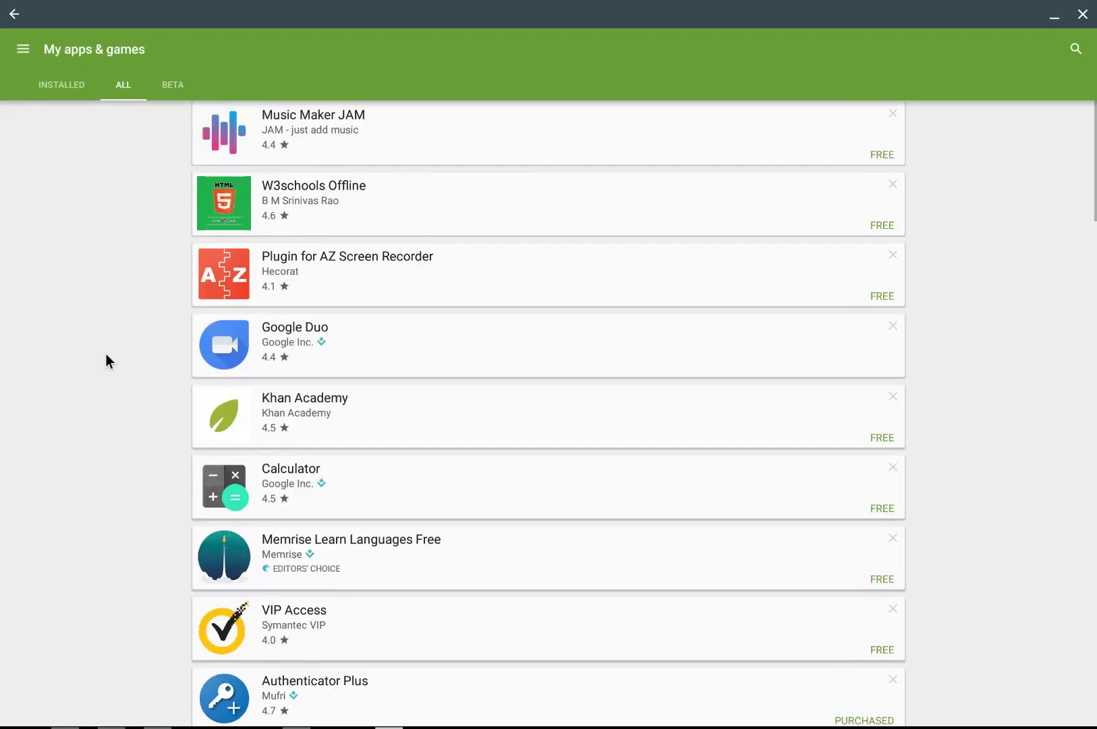
View Google Duo's incompatible listing, then go back to the Play Store home page.
{"action": "left_click", "coordinate": [232, 351]}
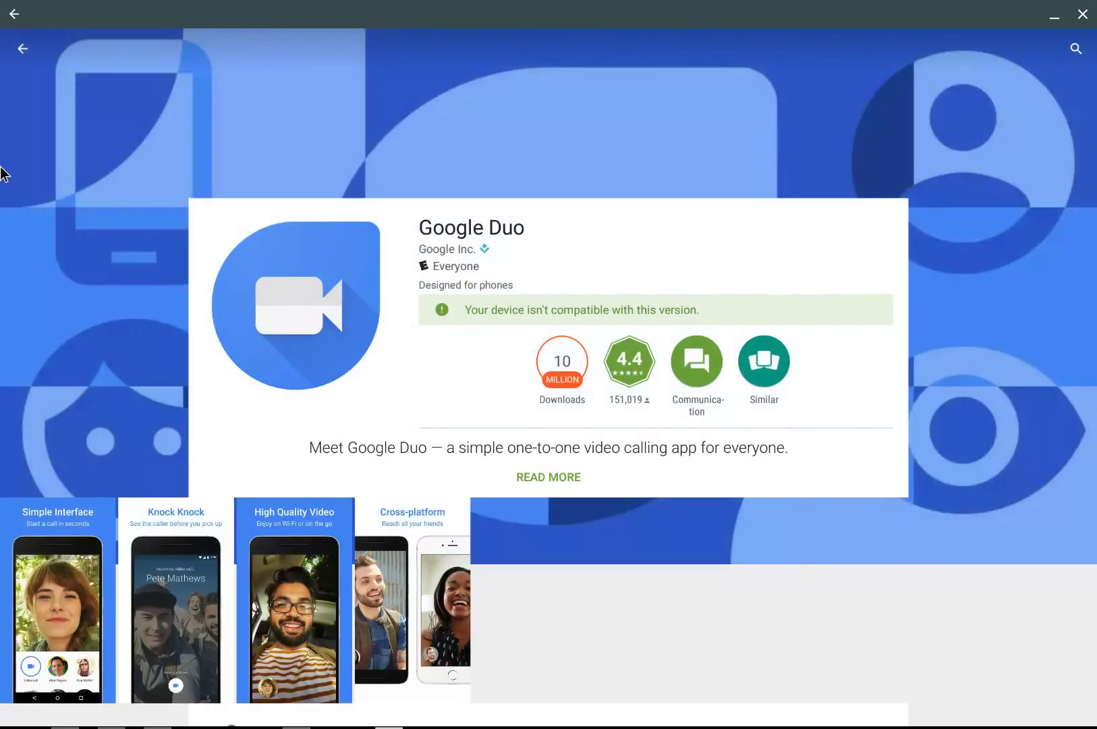
{"action": "left_click", "coordinate": [21, 59]}
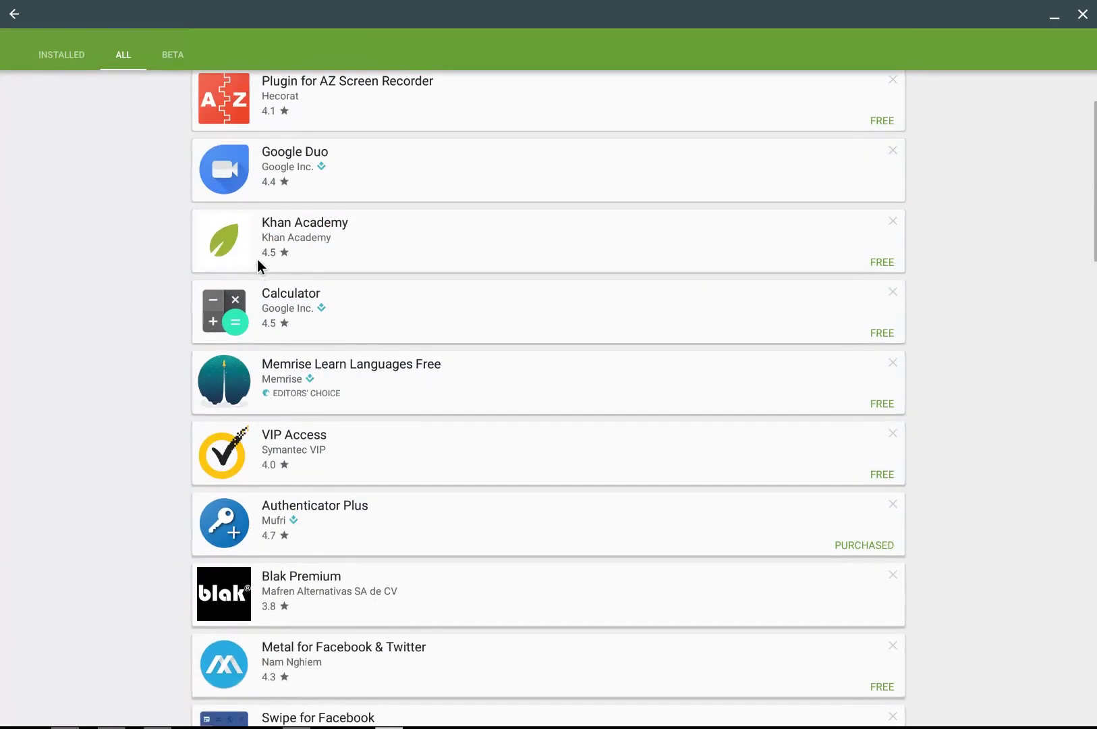
{"action": "left_click", "coordinate": [12, 15]}
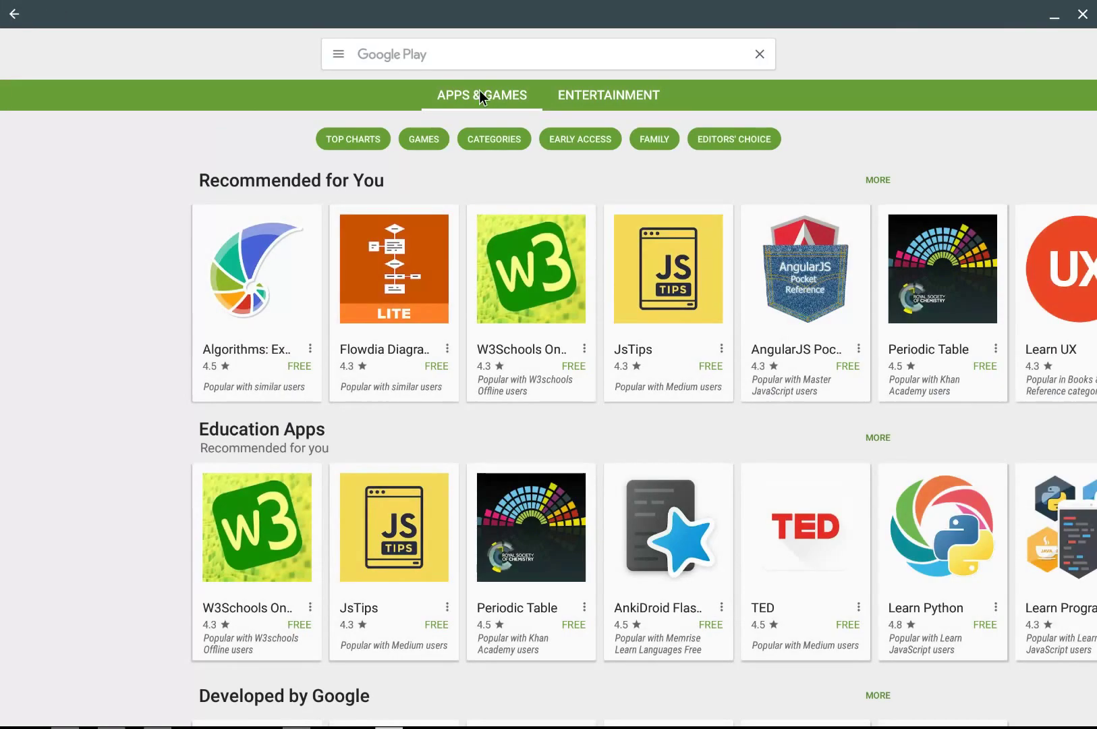
Search the store for 'spotify', install Spotify Music, then bring up the app launcher.
{"action": "left_click", "coordinate": [420, 55]}
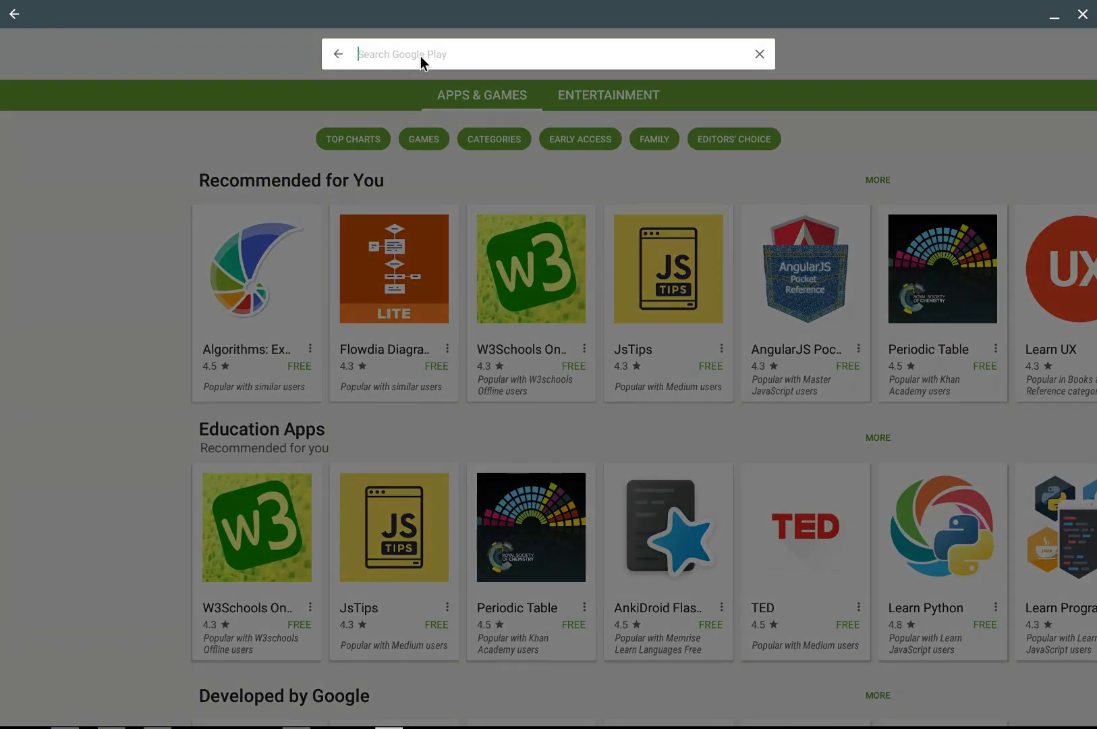
{"action": "type", "text": "spotify"}
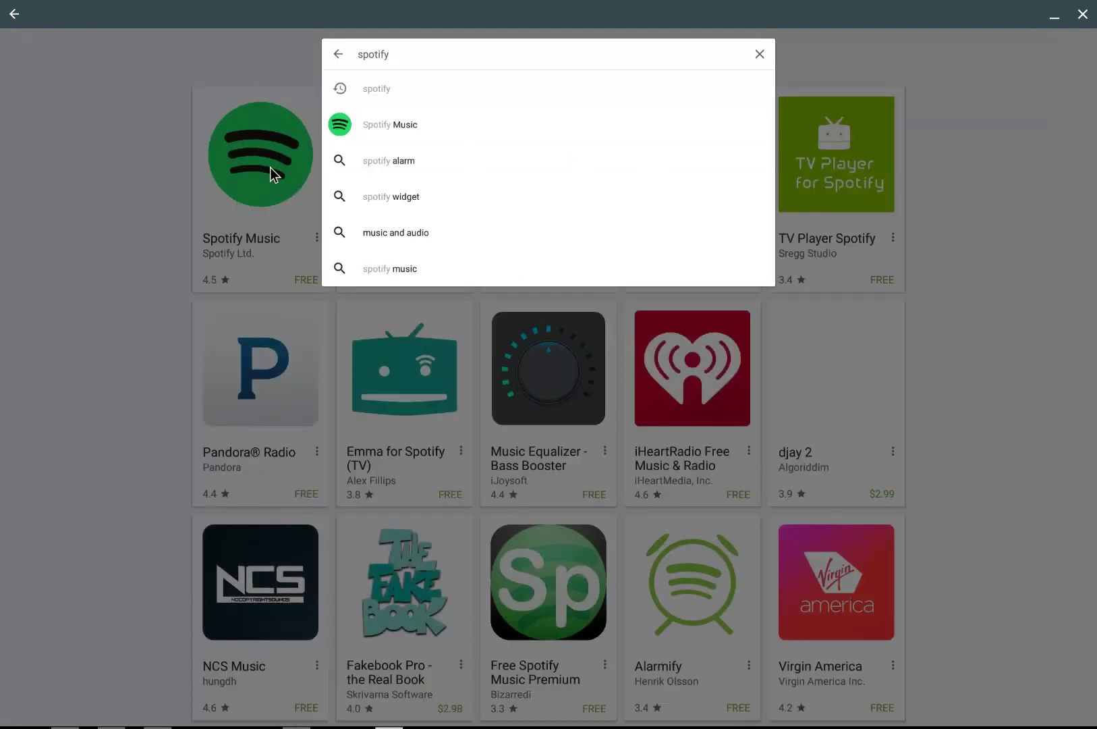
{"action": "left_click", "coordinate": [270, 168]}
{"action": "left_click", "coordinate": [271, 168]}
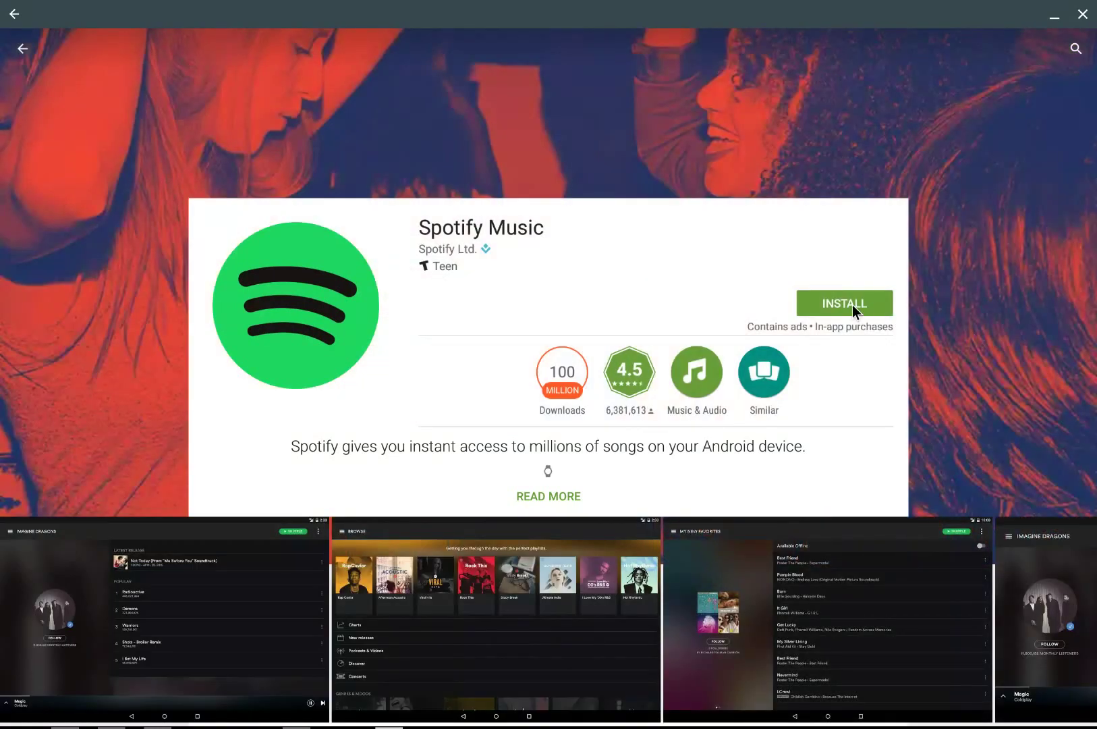
{"action": "left_click", "coordinate": [853, 305]}
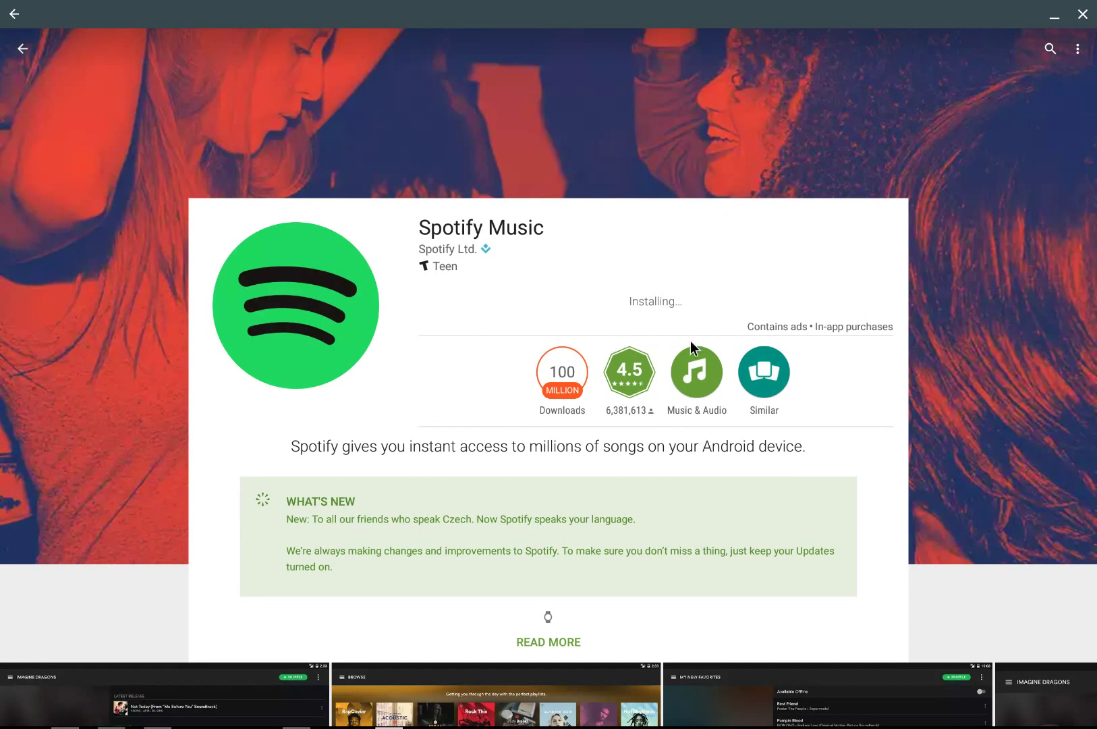
{"action": "key", "text": "super"}
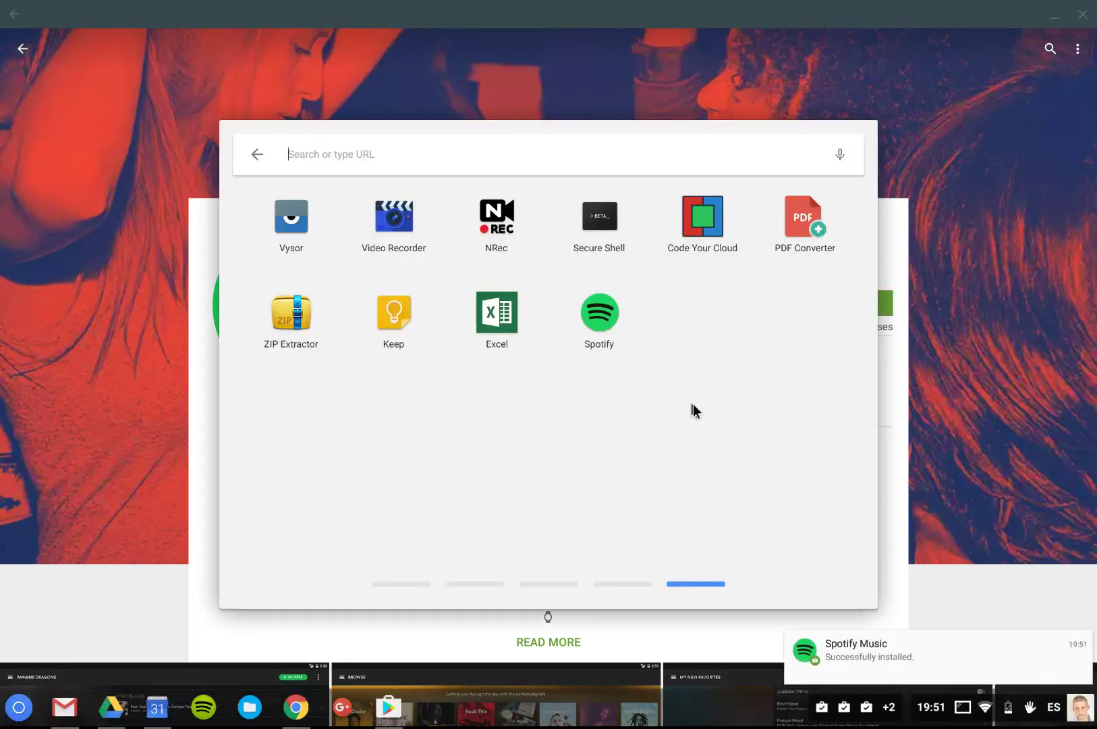
Launch Spotify, drag its window across the screen, and close it.
{"action": "left_click", "coordinate": [600, 315]}
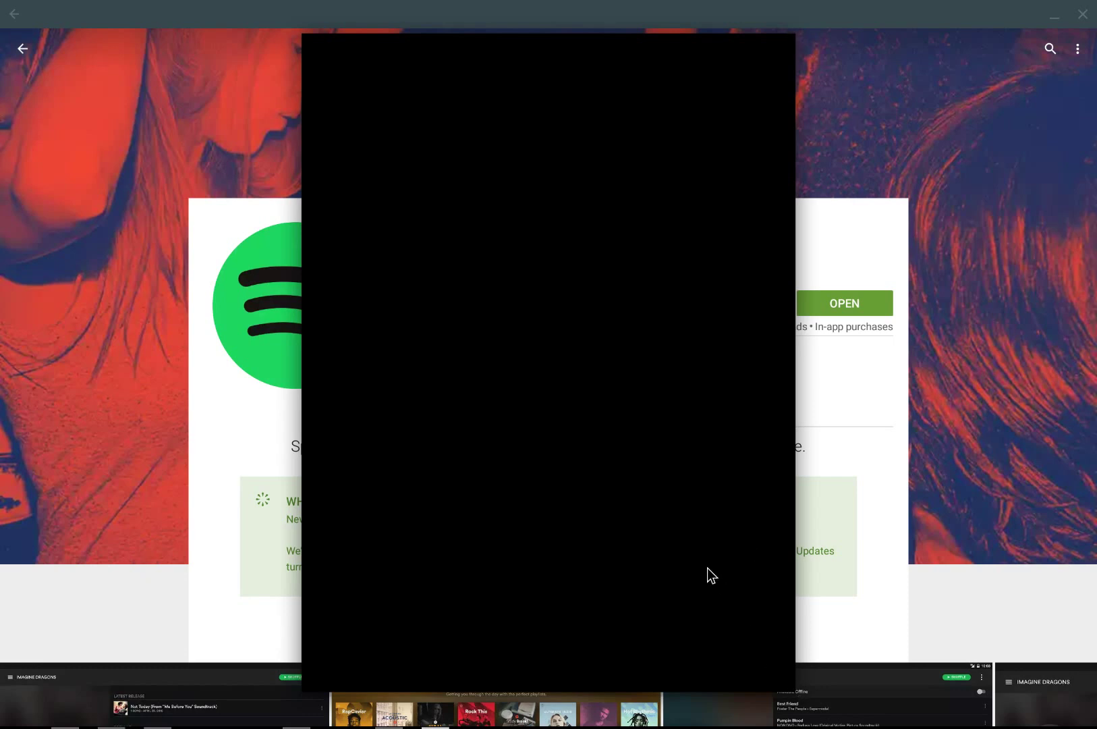
{"action": "left_click_drag", "start_coordinate": [483, 43], "coordinate": [440, 43]}
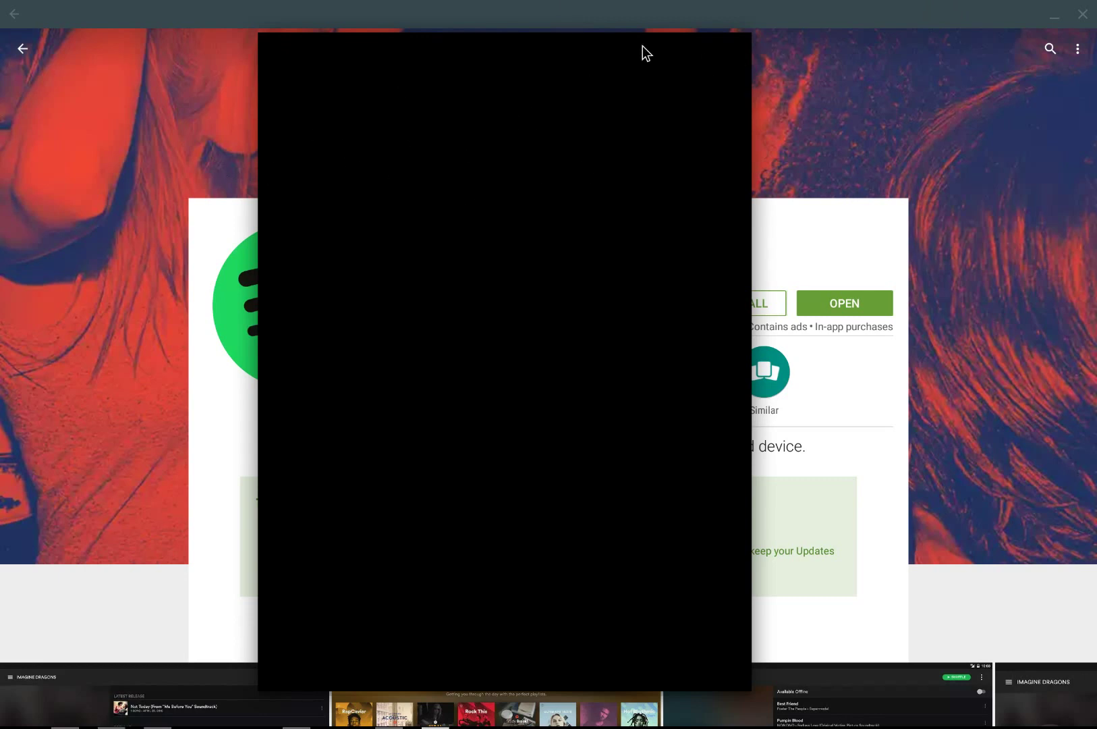
{"action": "left_click", "coordinate": [735, 46]}
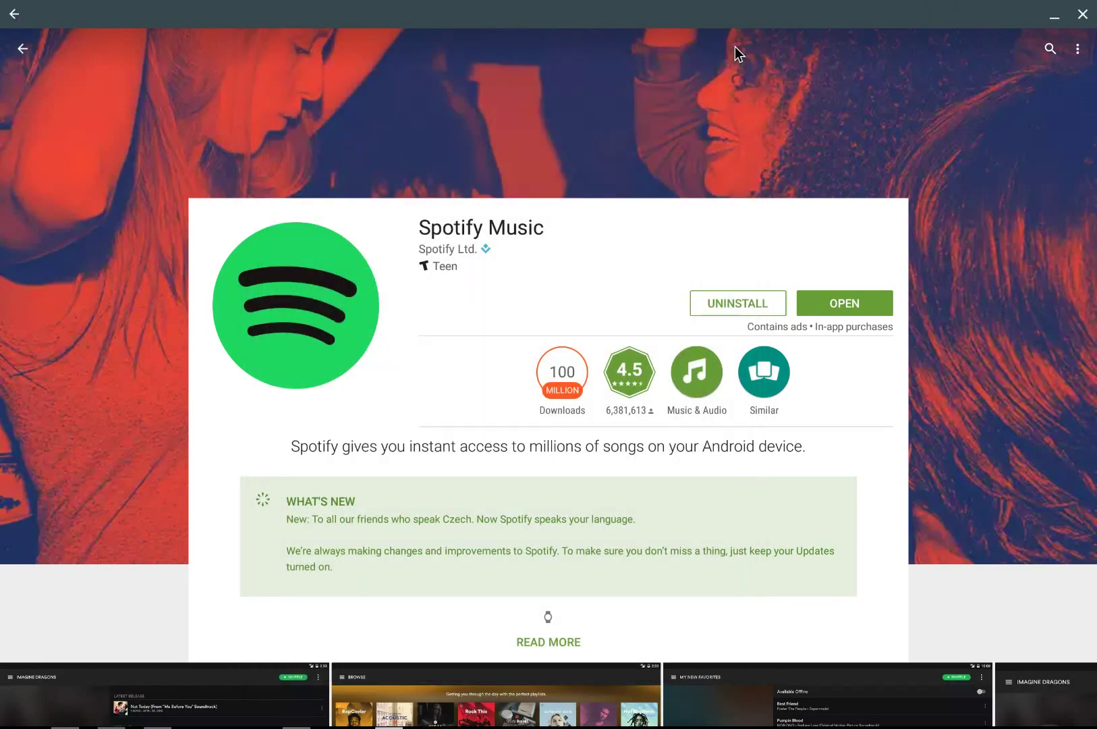
Return to the spotify search results, minimize the Play Store, and open the launcher.
{"action": "left_click", "coordinate": [14, 12]}
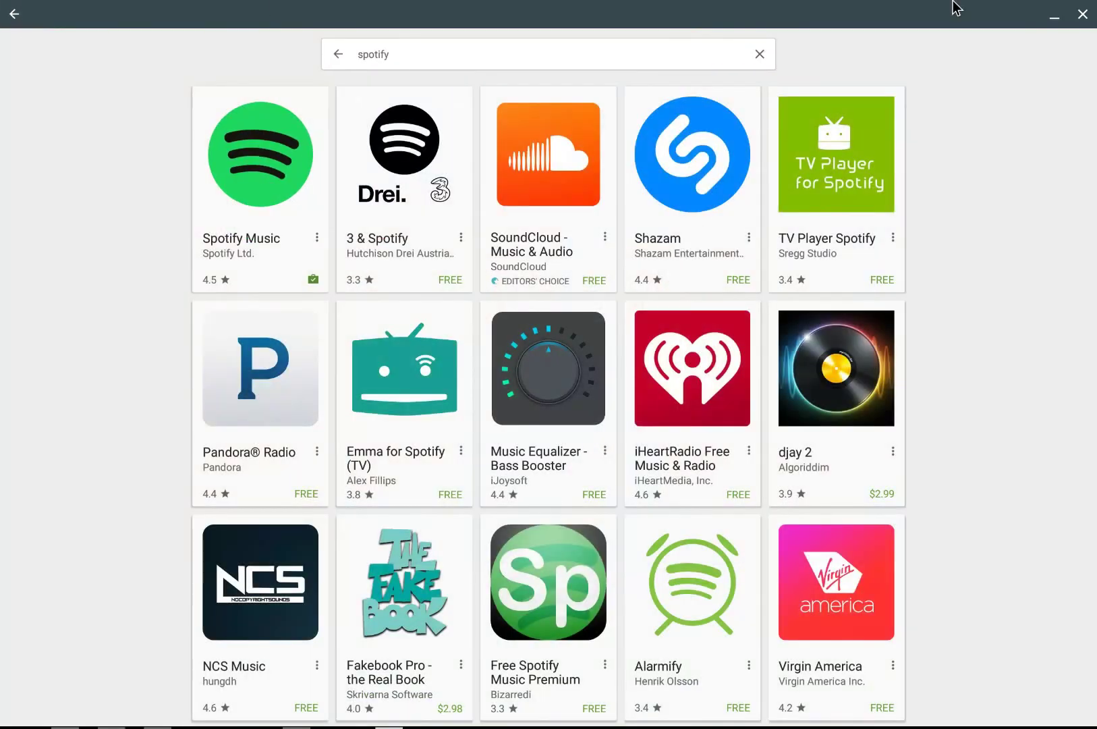
{"action": "left_click", "coordinate": [1054, 16]}
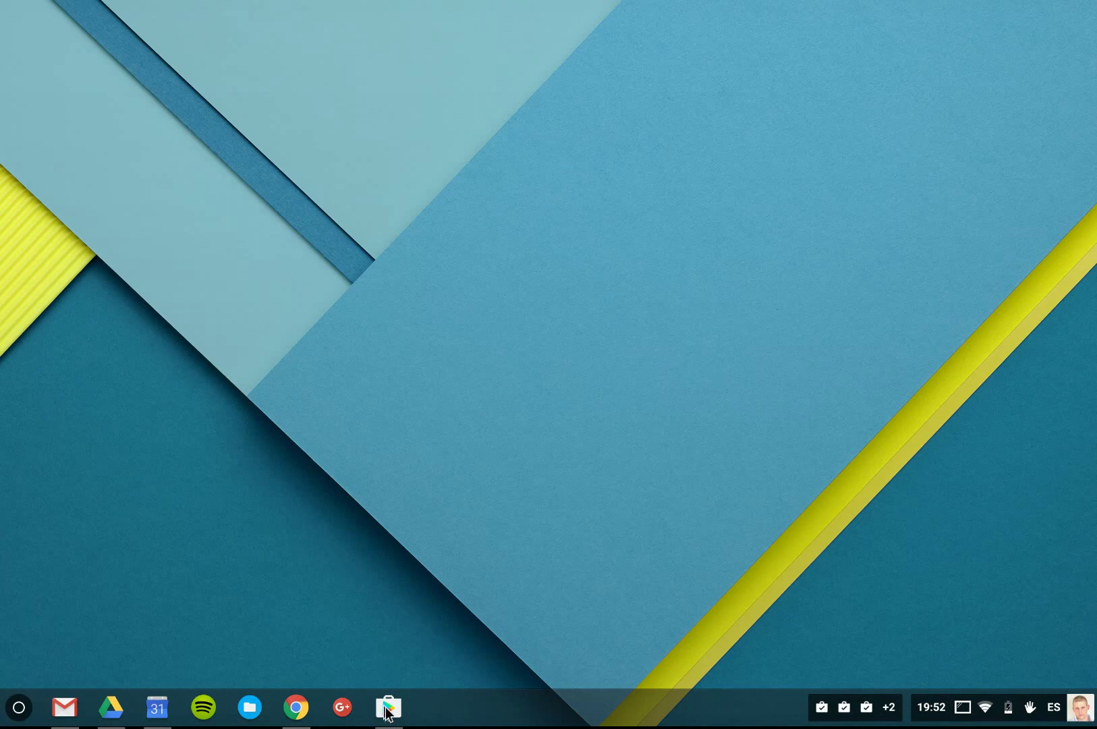
{"action": "left_click", "coordinate": [21, 710]}
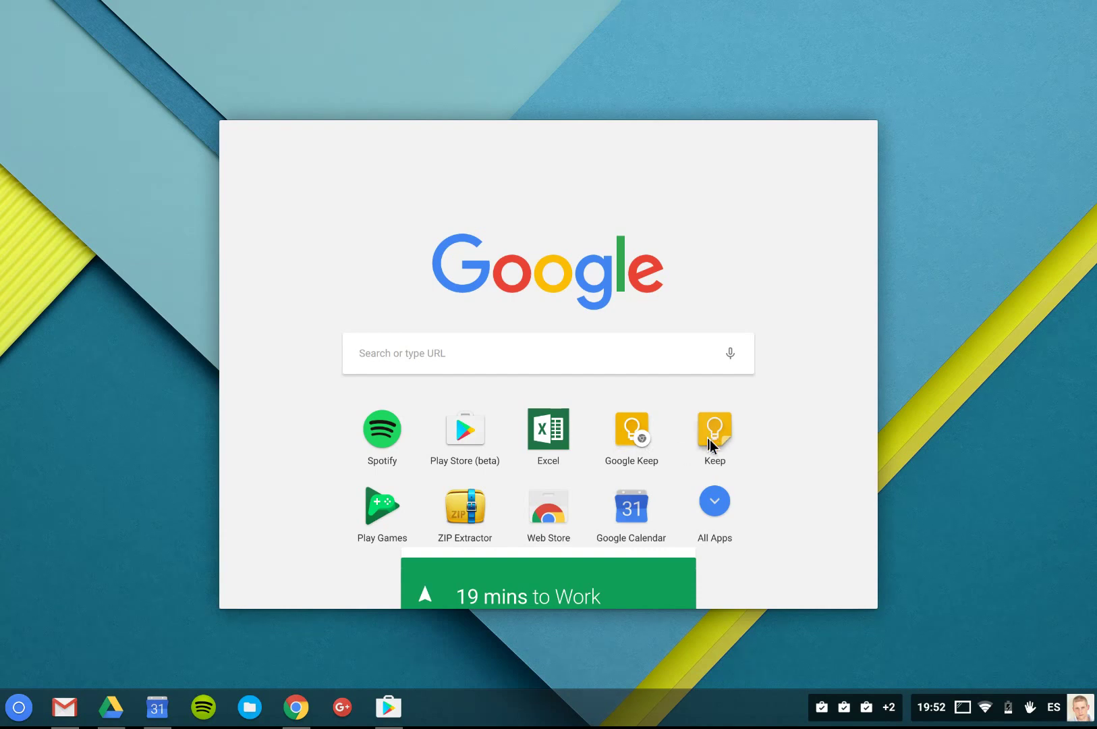
{"action": "left_click", "coordinate": [711, 509]}
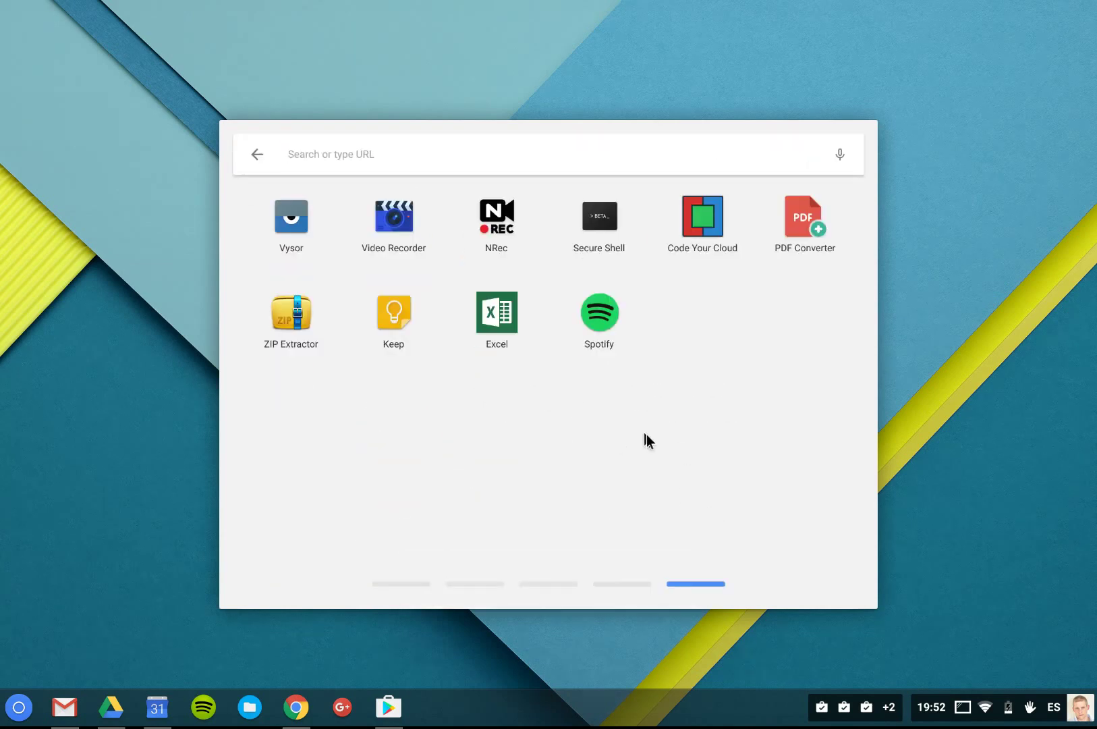
{"action": "scroll", "coordinate": [646, 434], "scroll_direction": "up", "scroll_amount": 2}
{"action": "scroll", "coordinate": [646, 435], "scroll_direction": "up", "scroll_amount": 2}
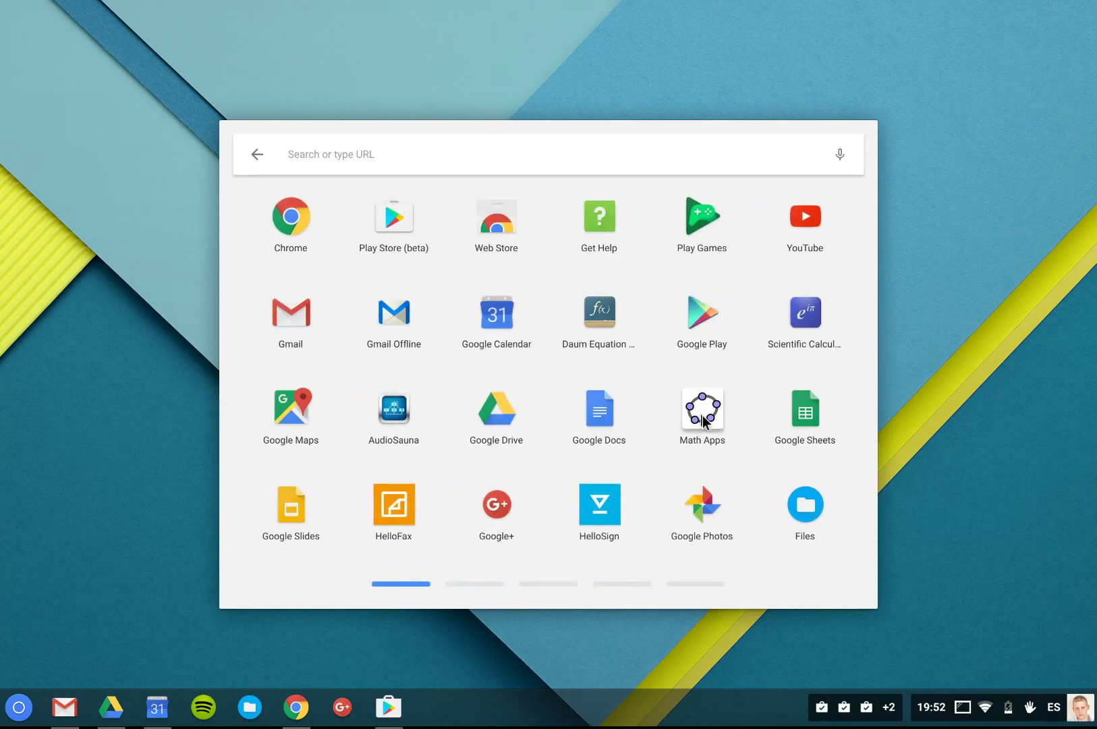
{"action": "scroll", "coordinate": [261, 443], "scroll_direction": "down", "scroll_amount": 3}
{"action": "scroll", "coordinate": [261, 443], "scroll_direction": "up", "scroll_amount": 3}
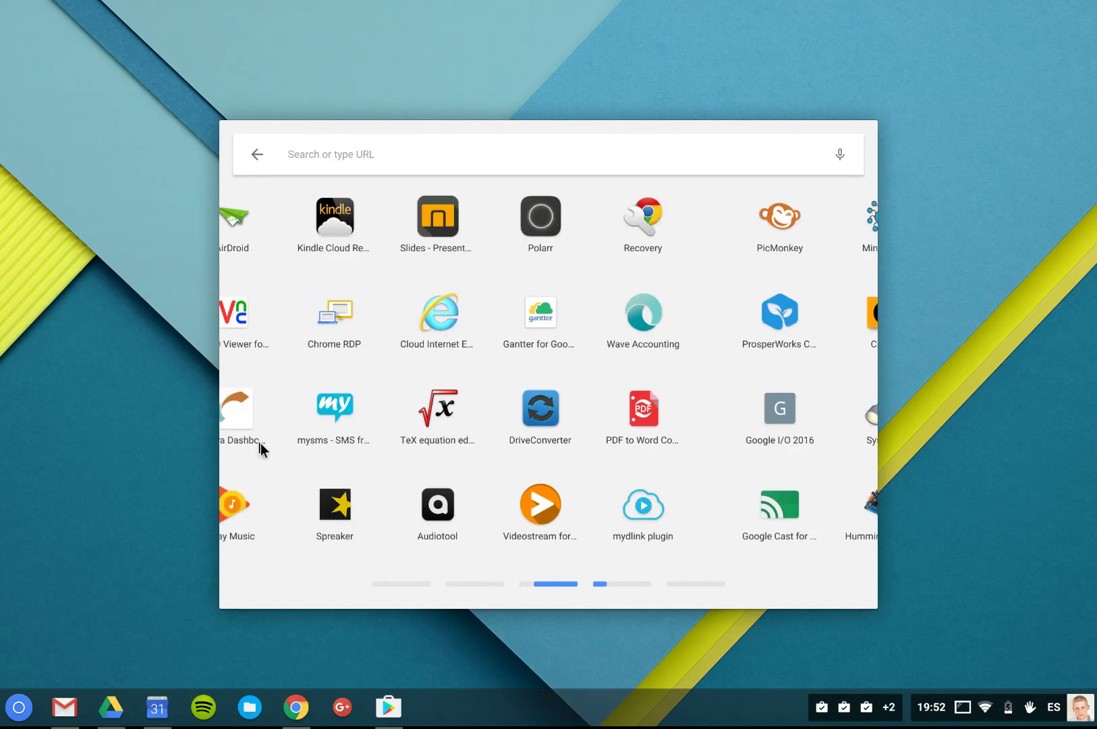
{"action": "scroll", "coordinate": [260, 443], "scroll_direction": "down", "scroll_amount": 1}
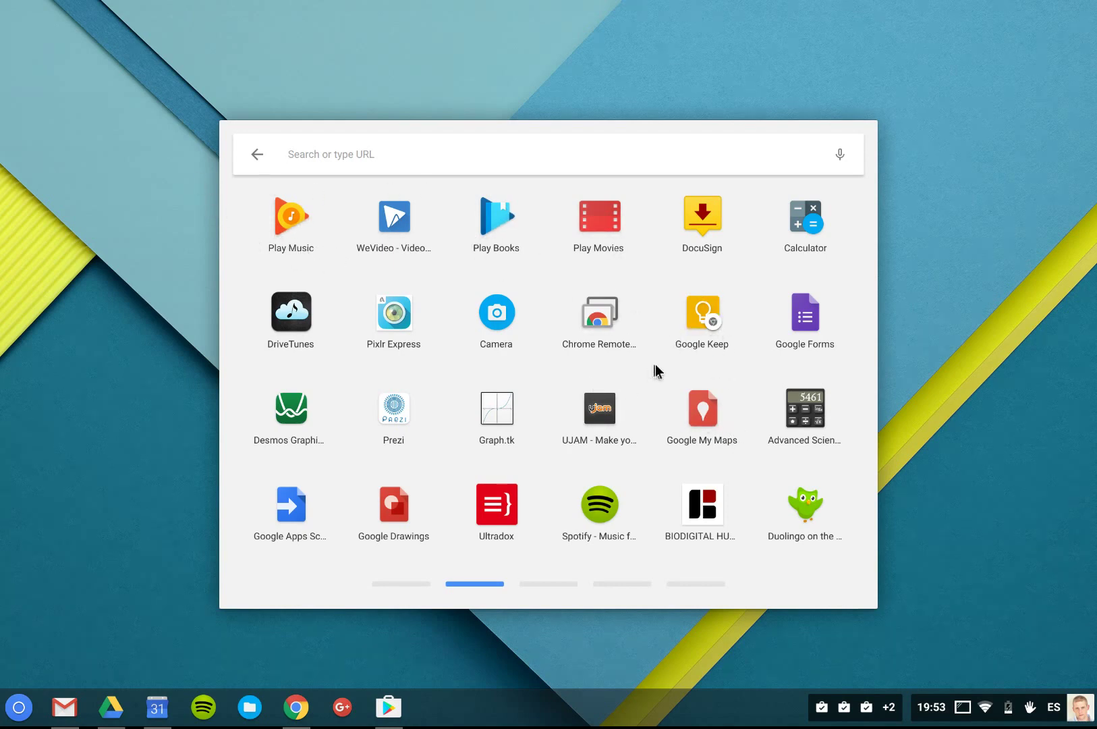
{"action": "scroll", "coordinate": [595, 401], "scroll_direction": "down", "scroll_amount": 2}
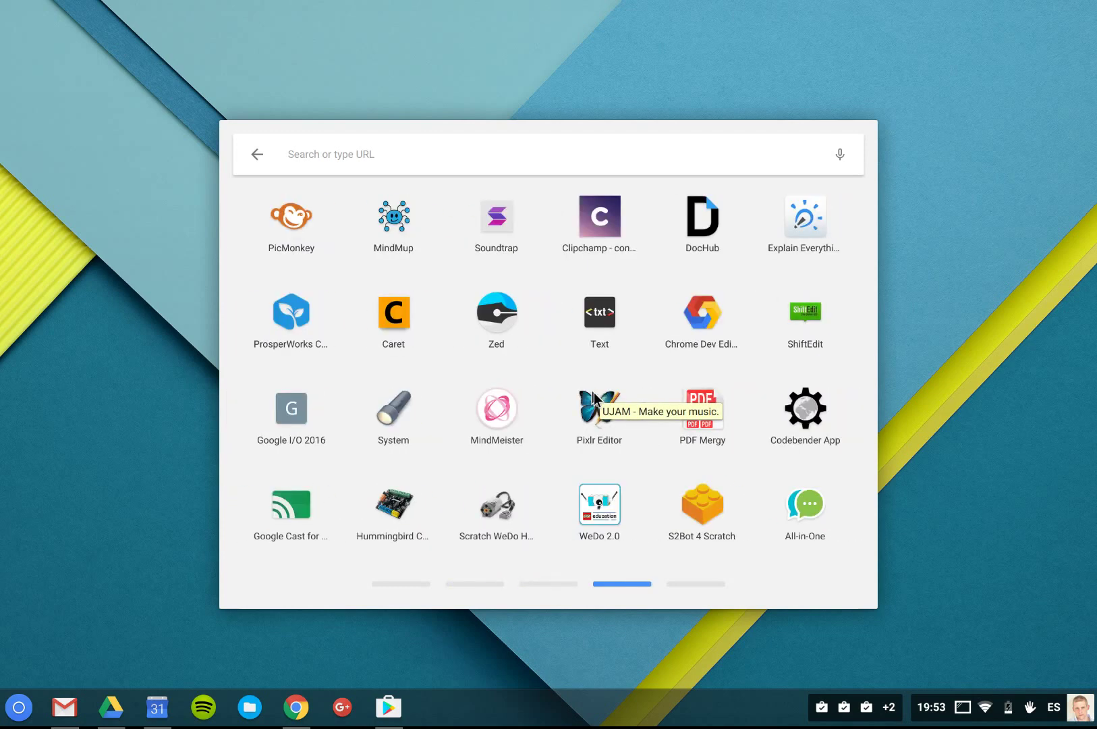
{"action": "scroll", "coordinate": [595, 401], "scroll_direction": "up", "scroll_amount": 3}
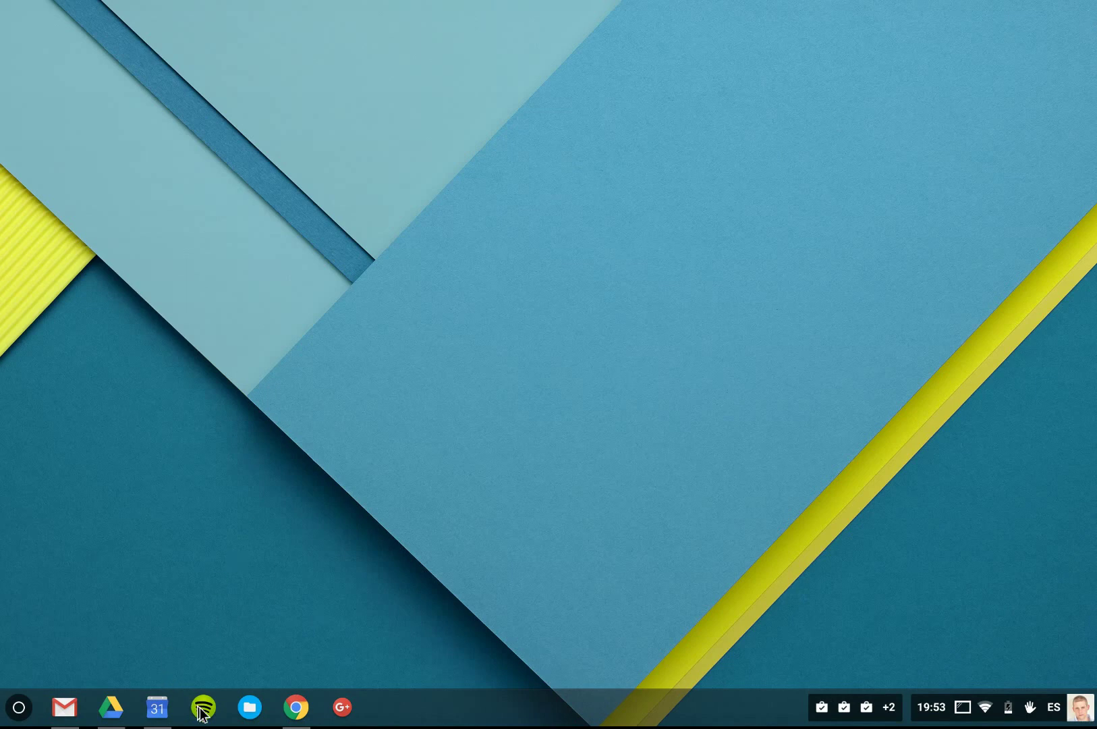
Start Play Games, cancel the Gamer ID sign-in, and close the app.
{"action": "left_click", "coordinate": [19, 706]}
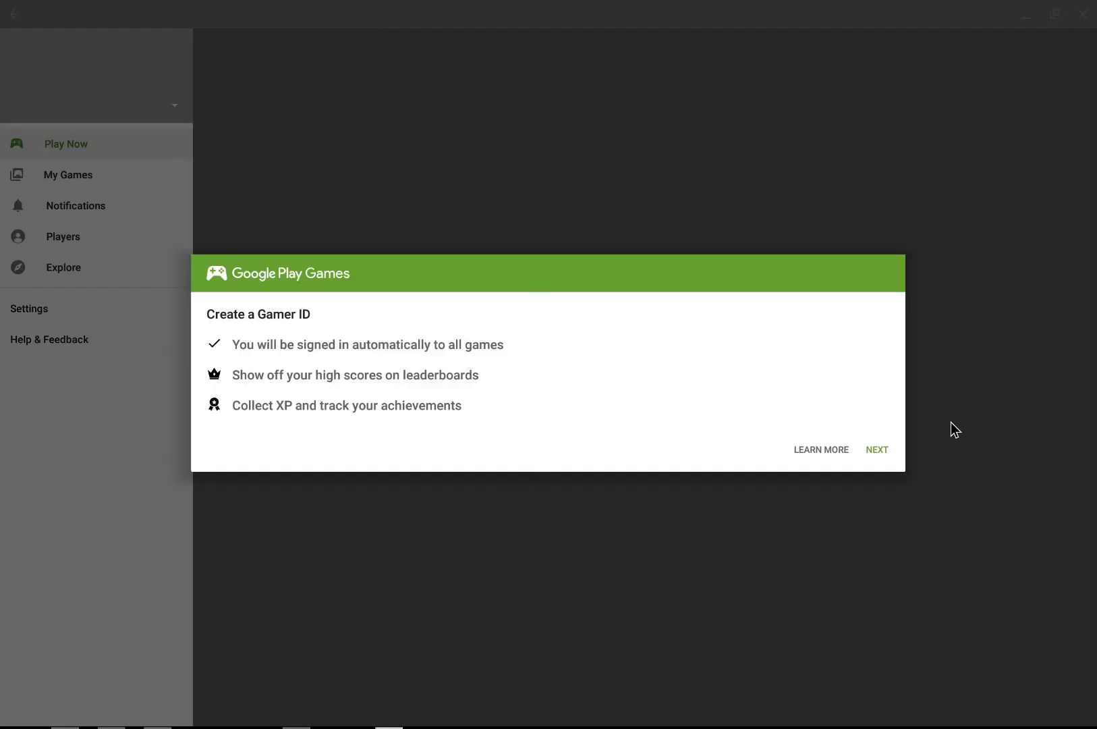
{"action": "left_click", "coordinate": [886, 448]}
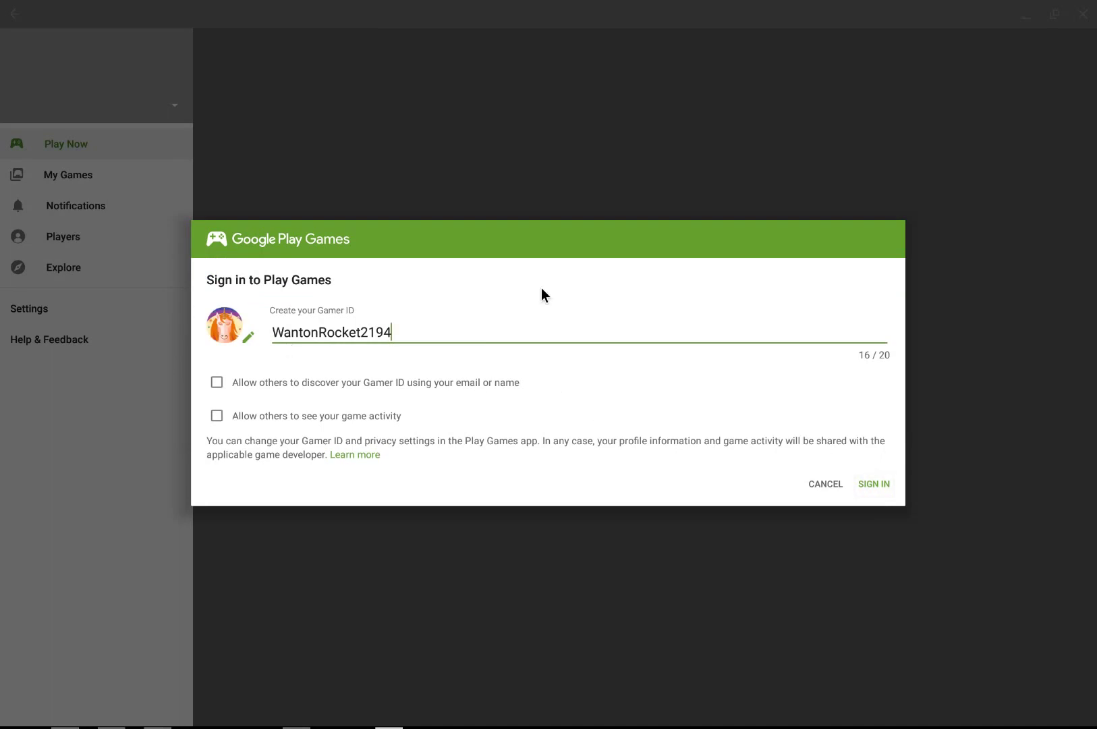
{"action": "left_click", "coordinate": [822, 482]}
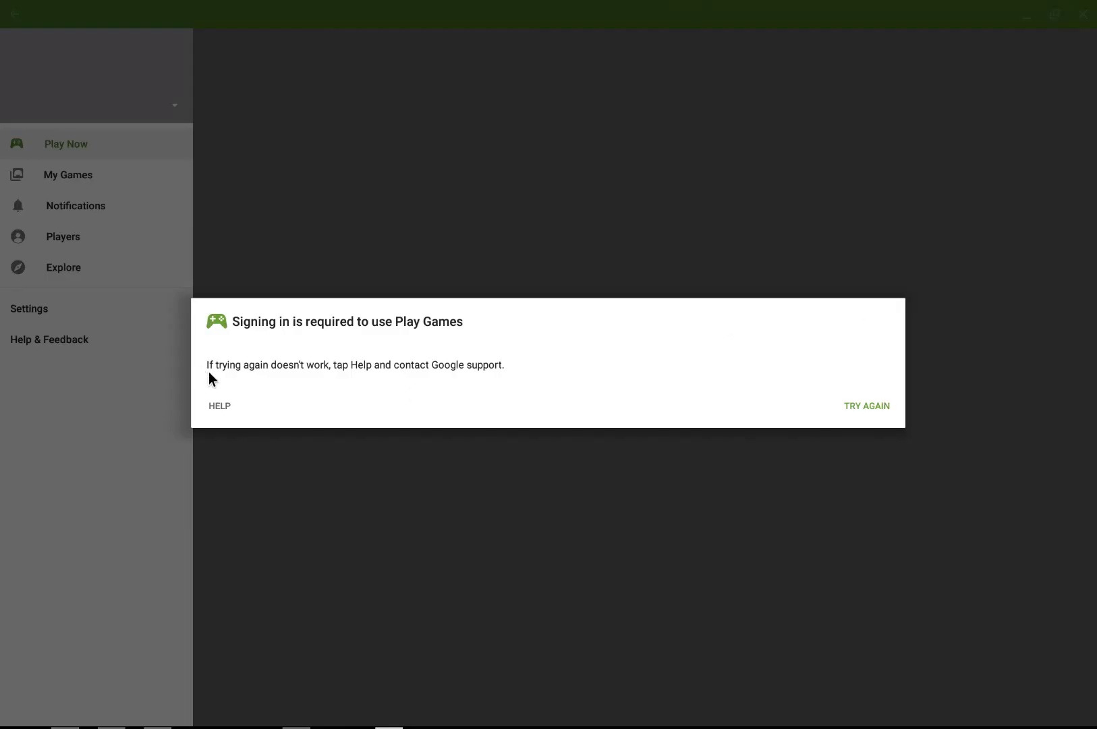
{"action": "left_click", "coordinate": [1082, 14]}
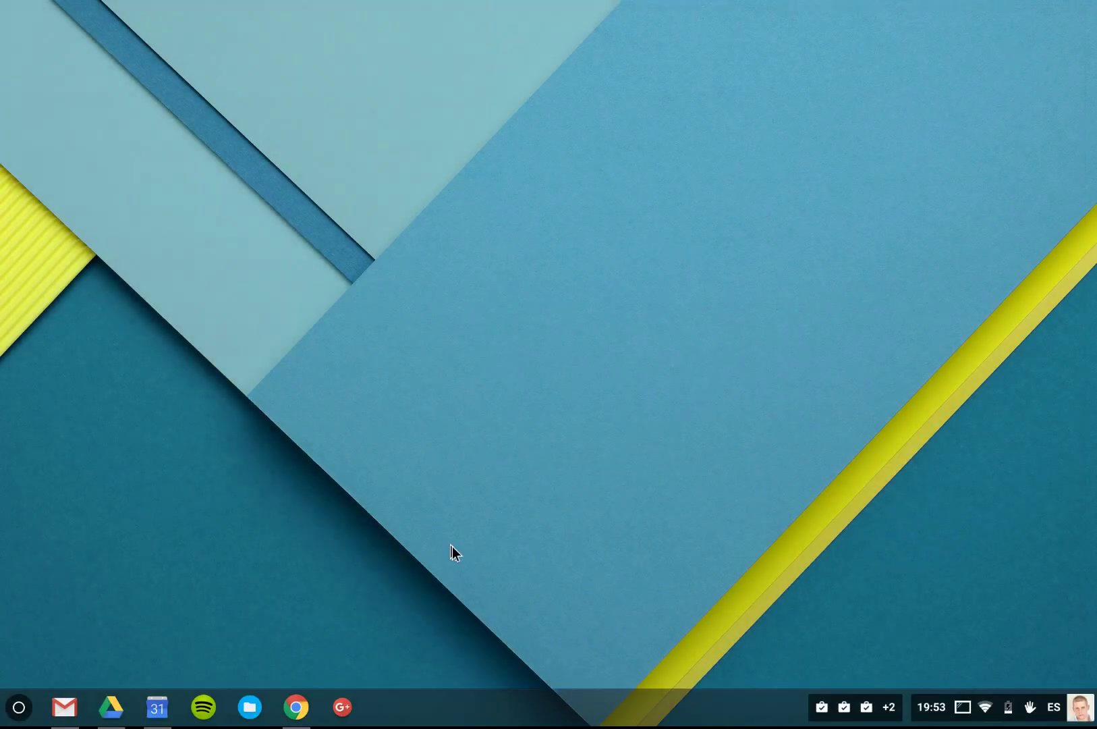